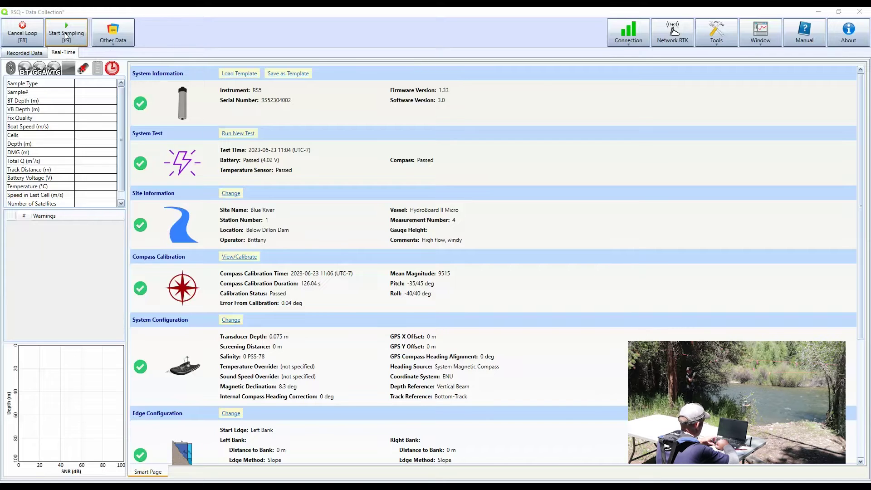
Step: Start preview sampling for the loop moving-bed test
left_click(65, 33)
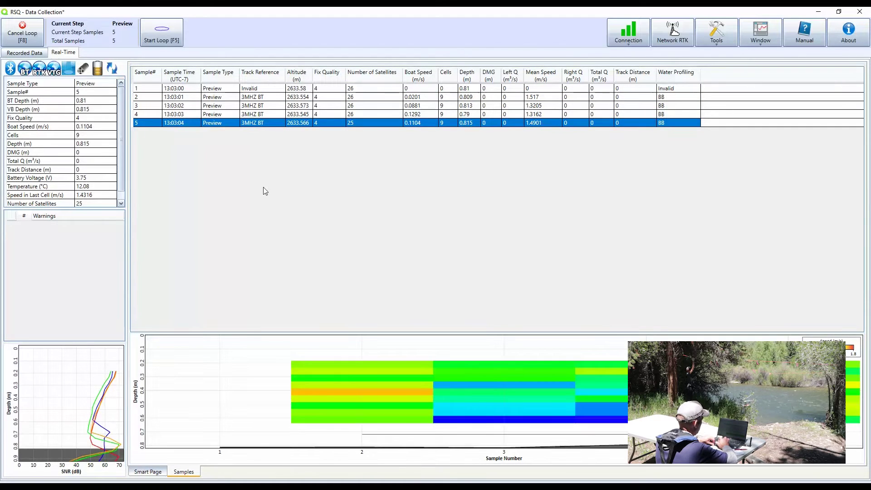
Step: Record the loop test, tracking boat speed, track and depth transect
left_click(165, 39)
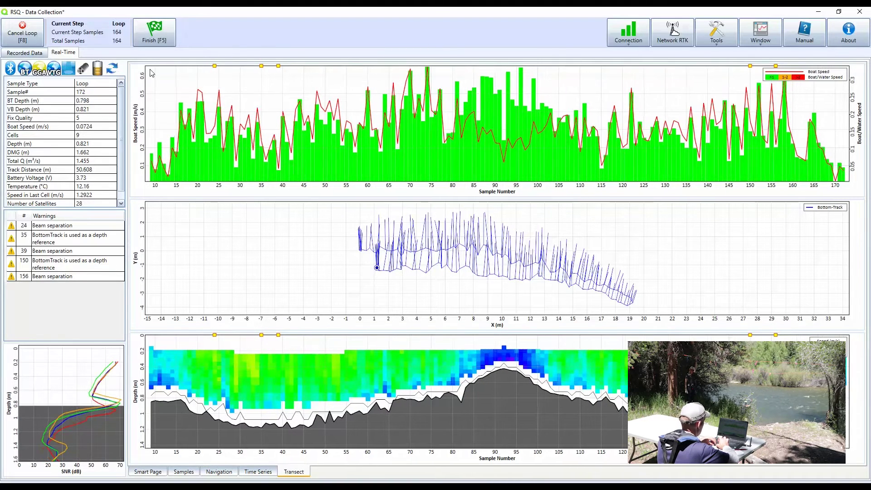
Step: Finish the loop test and dismiss its Loop Method results
left_click(154, 41)
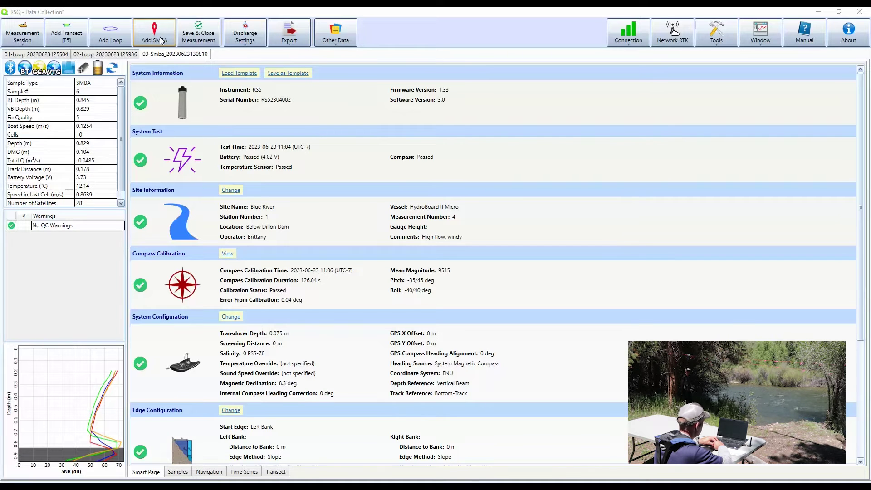
Step: Add an SMBA test with 1 measurement of 300 samples
left_click(162, 41)
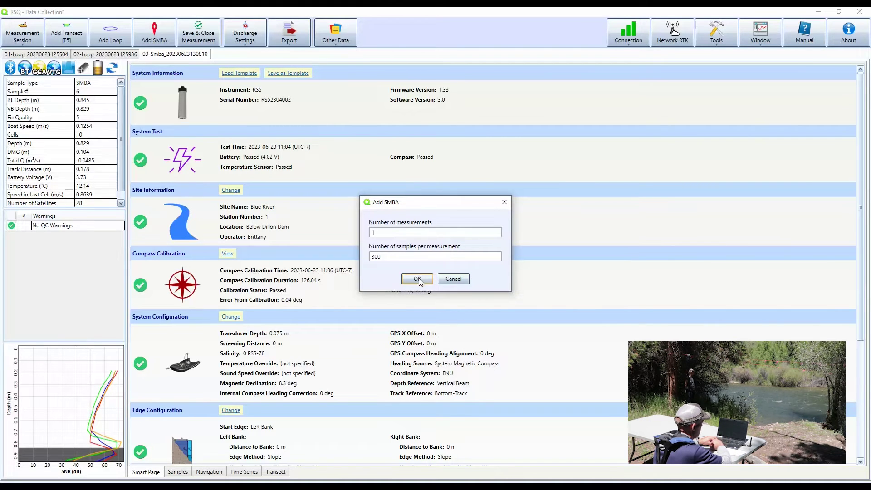
left_click(418, 278)
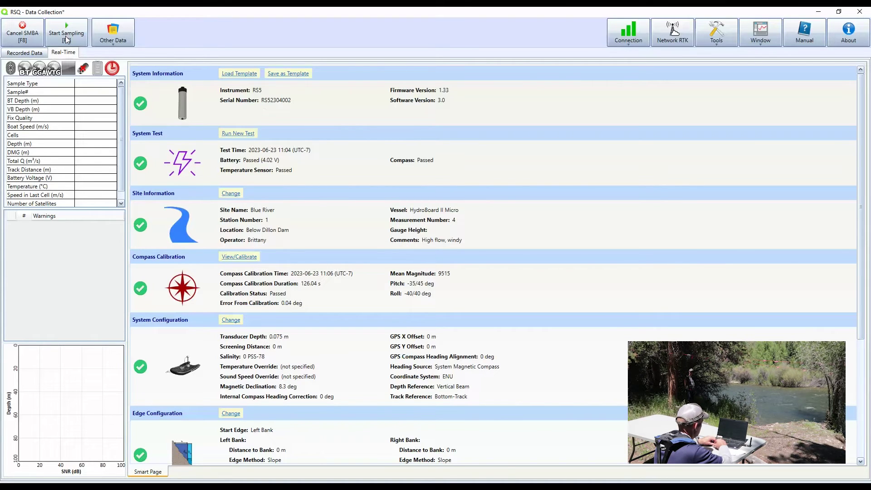
Step: Collect SMBA preview samples, then record the 300-sample SMBA test
left_click(65, 35)
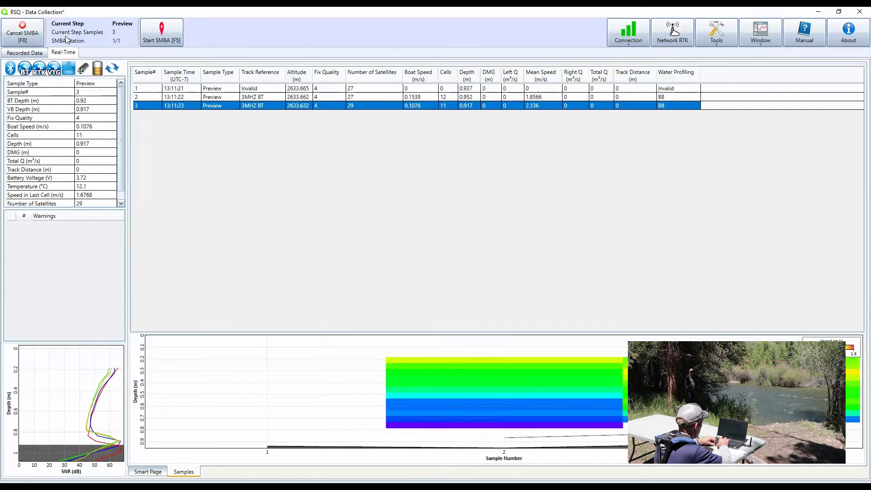
left_click(165, 37)
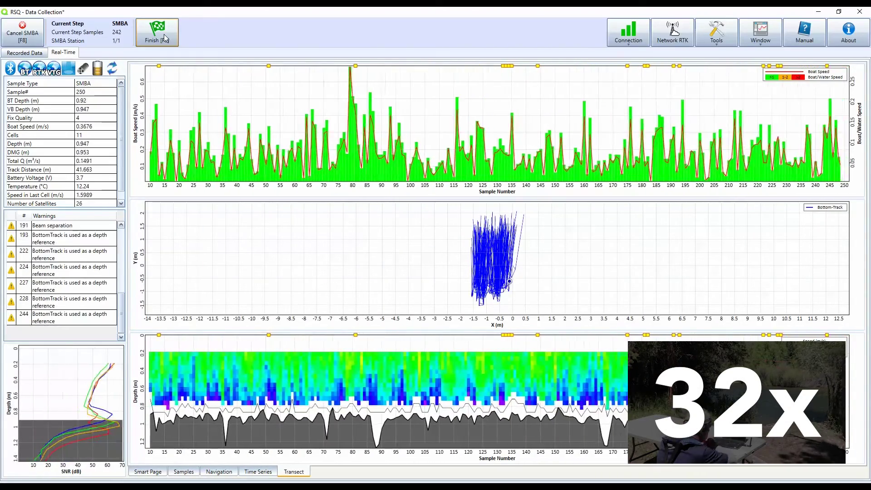
Step: Finish the SMBA test and close its results showing no correction recommended
left_click(164, 38)
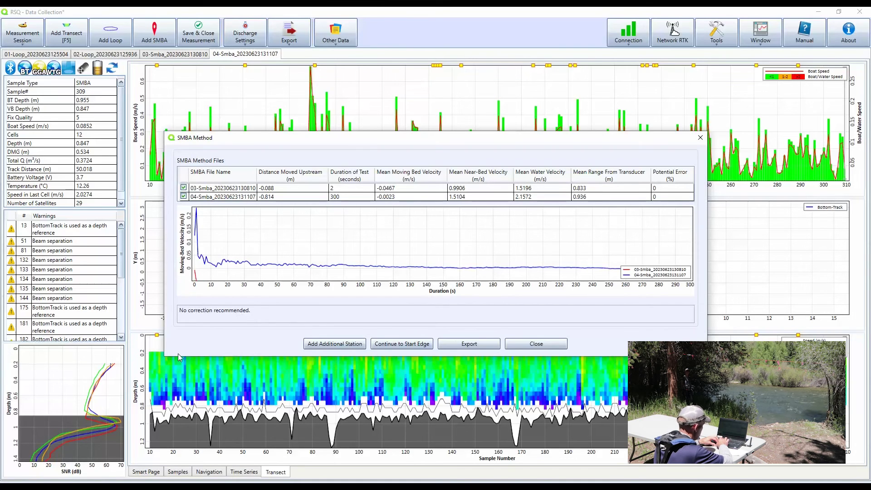
left_click(543, 346)
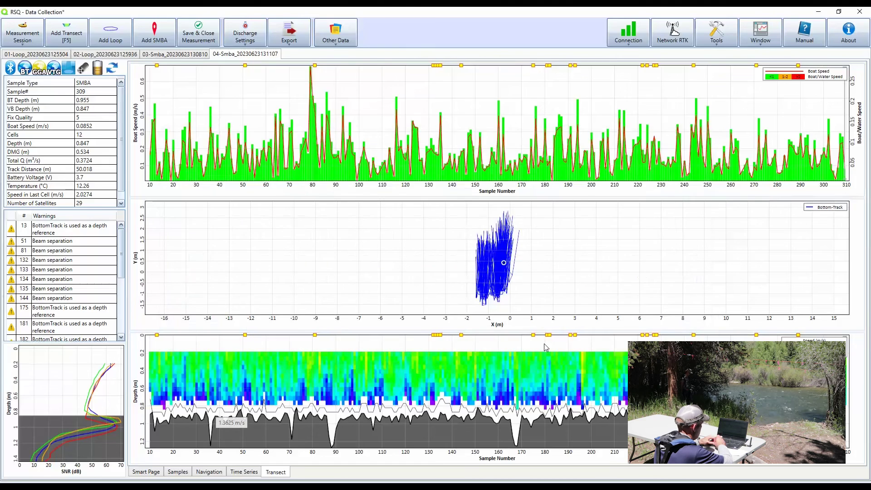